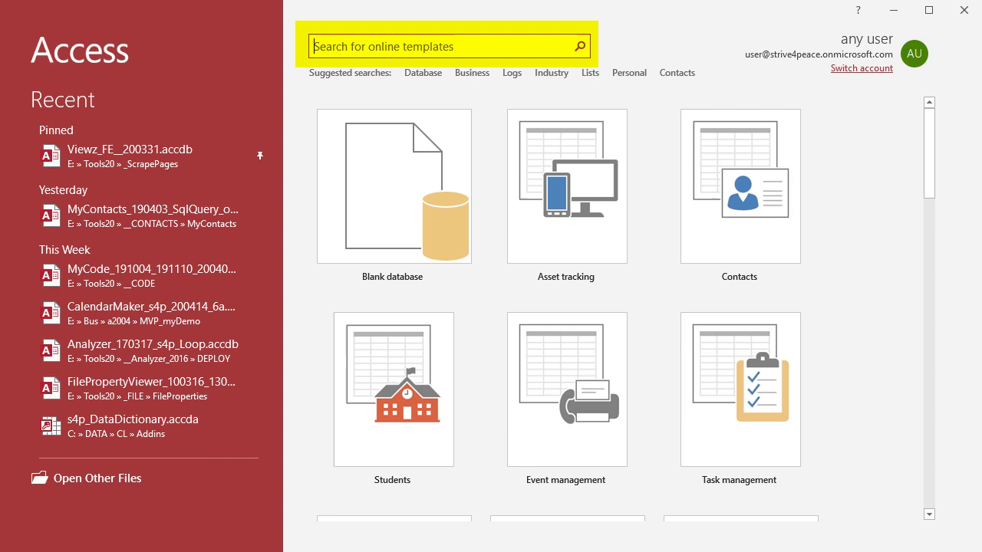
- Search the online templates for 'Northwind' and open the Northwind template's details
{"action": "type", "text": "Northwind"}
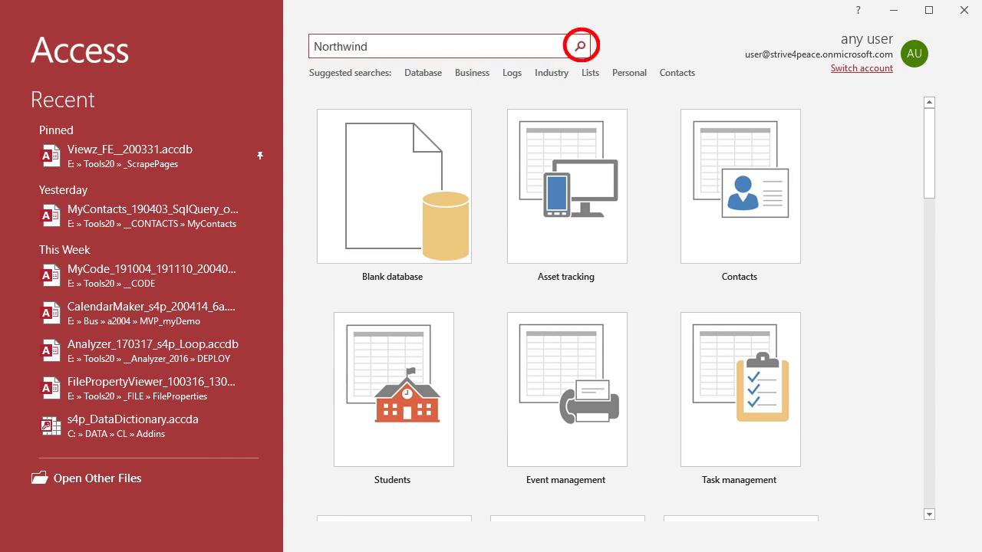
{"action": "left_click", "coordinate": [579, 46]}
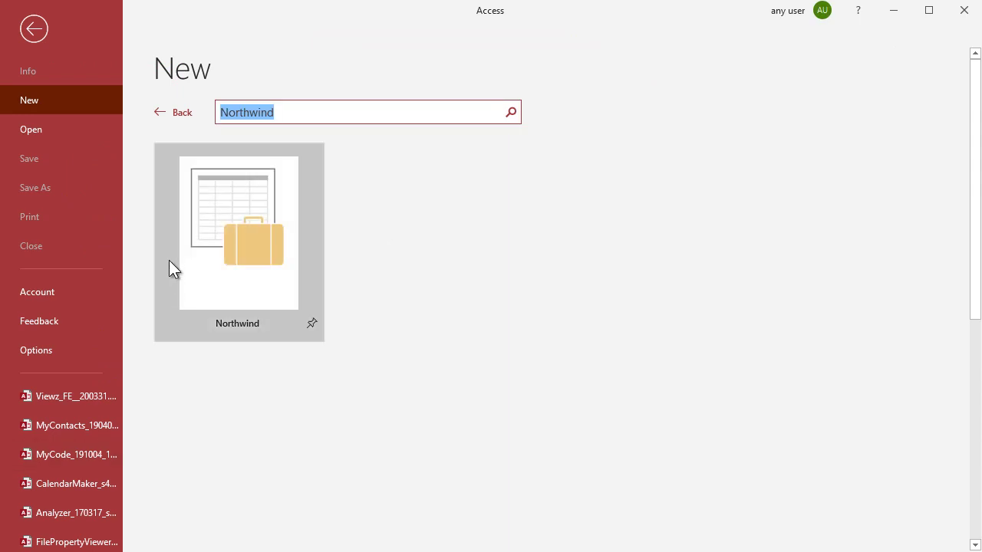
{"action": "left_click", "coordinate": [225, 275]}
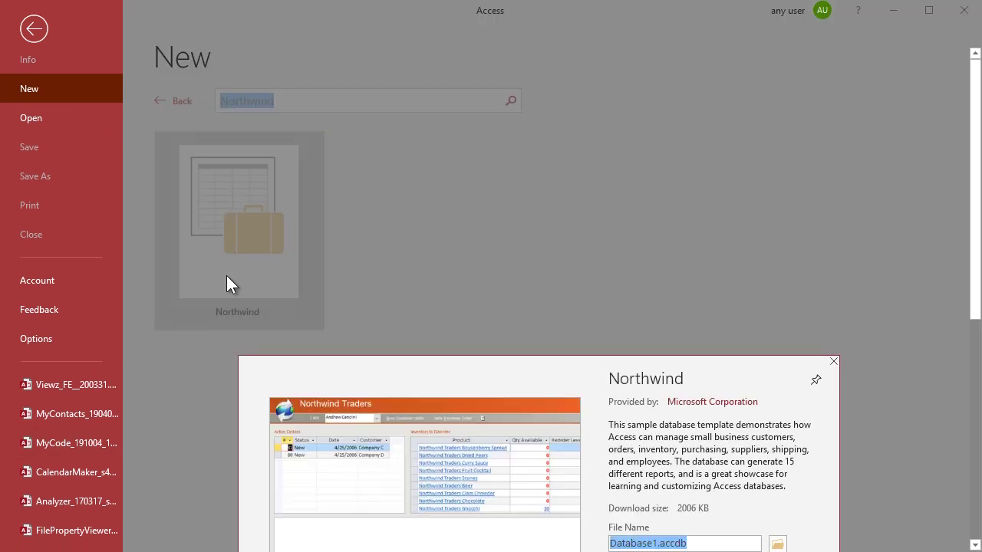
{"action": "scroll", "coordinate": [976, 429], "scroll_direction": "down", "scroll_amount": 3}
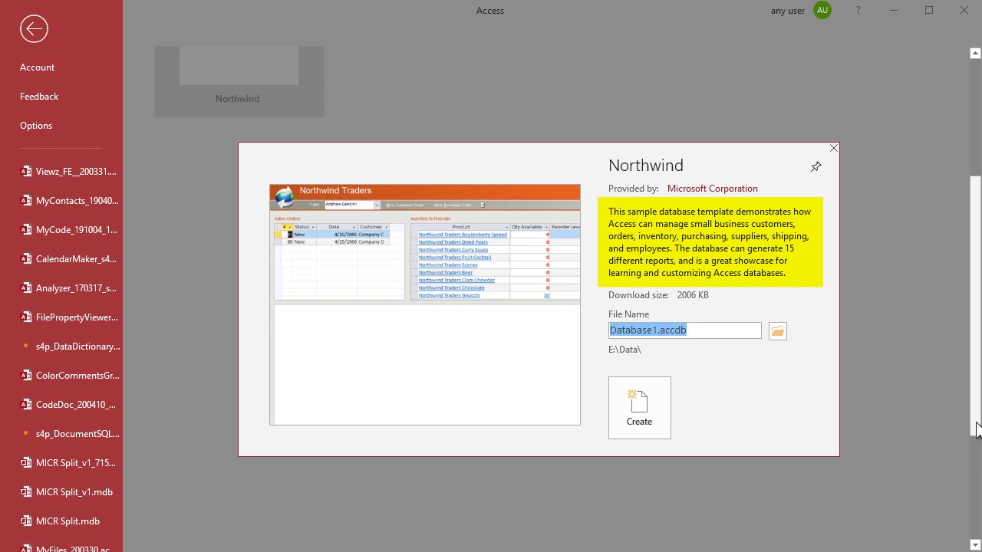
- Replace the default file name Database1 with Northwind
{"action": "left_click", "coordinate": [659, 331]}
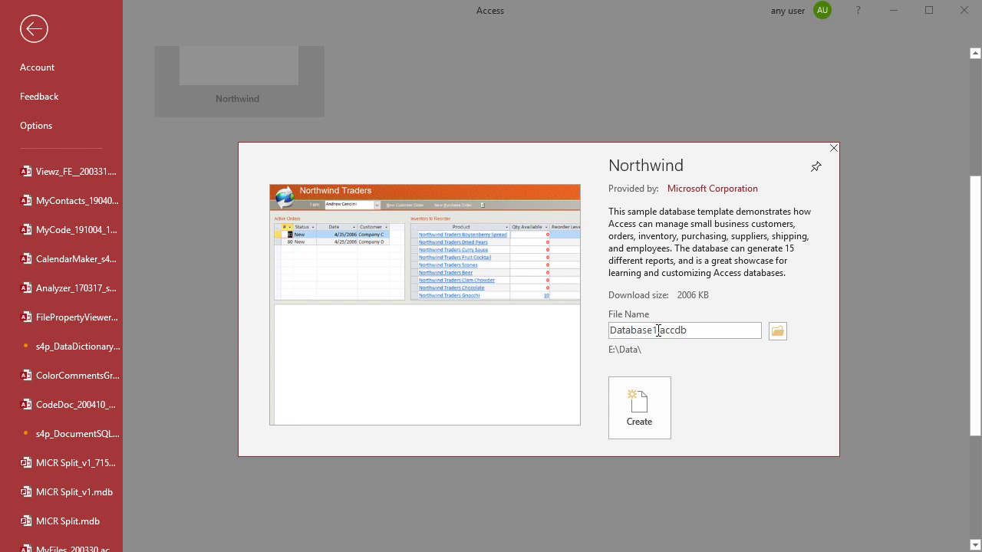
{"action": "double_click", "coordinate": [658, 331]}
{"action": "left_click", "coordinate": [653, 330]}
{"action": "double_click", "coordinate": [653, 331]}
{"action": "type", "text": "Northwind"}
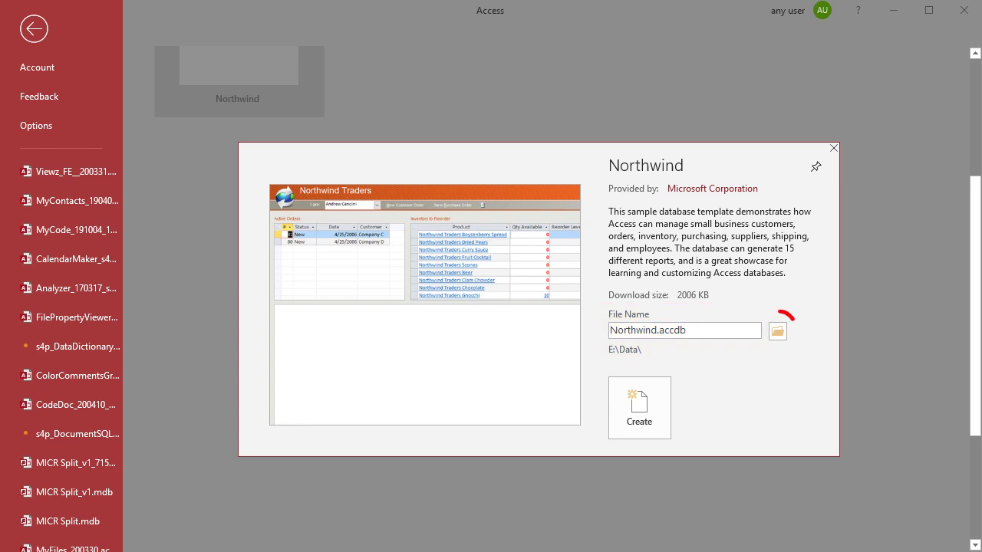
- Choose E:\DATA\Templates as the save folder, pasting the path copied from File Explorer
{"action": "left_click", "coordinate": [778, 331]}
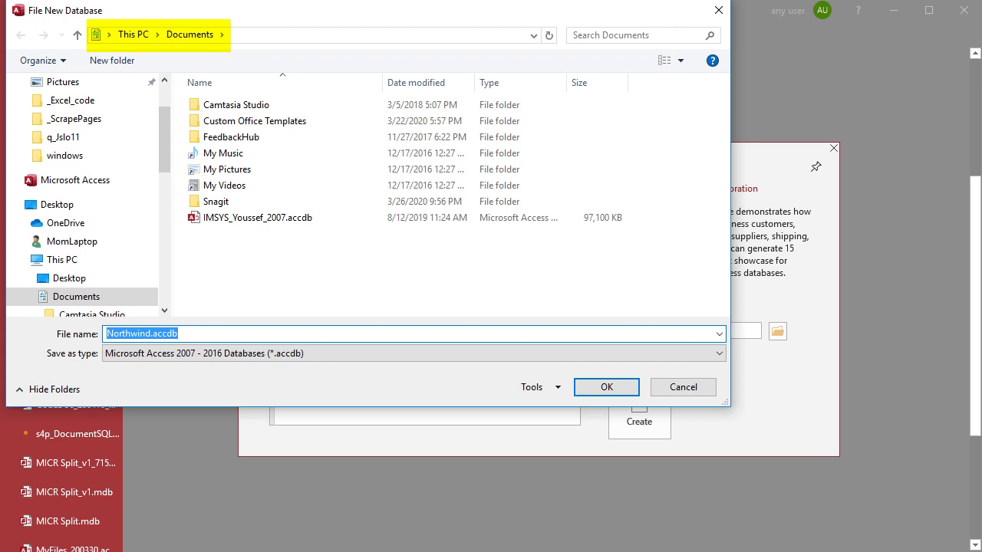
{"action": "key", "text": "alt+Tab"}
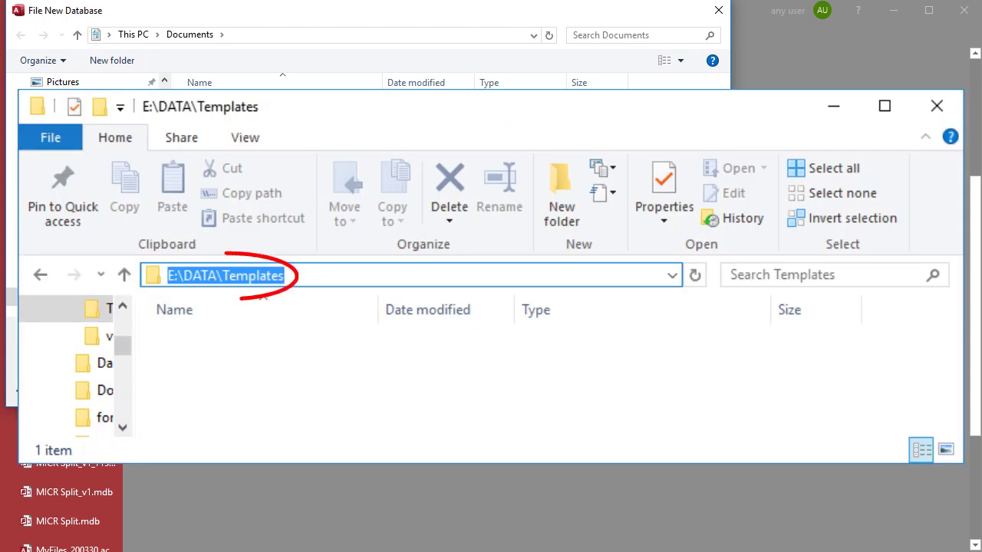
{"action": "key", "text": "ctrl+c"}
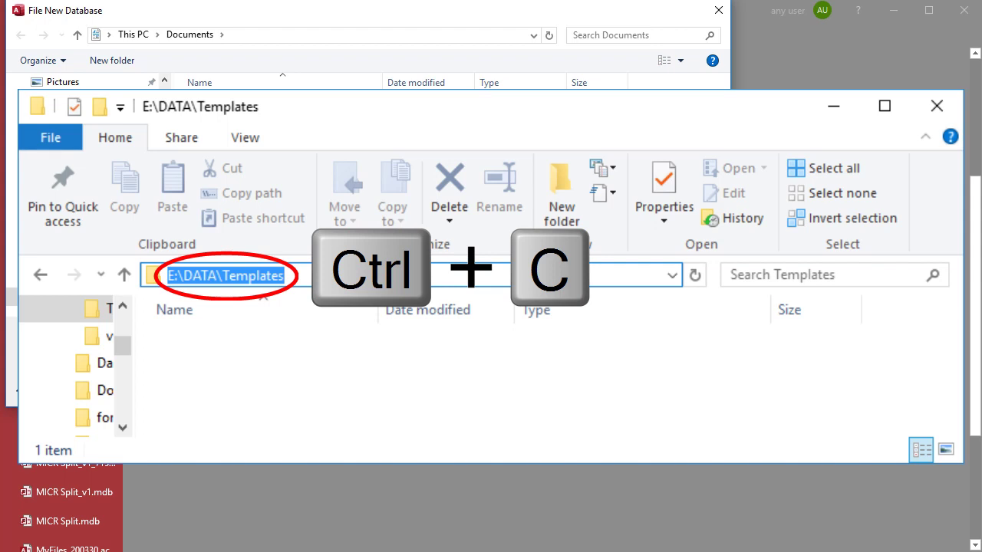
{"action": "key", "text": "alt+Tab"}
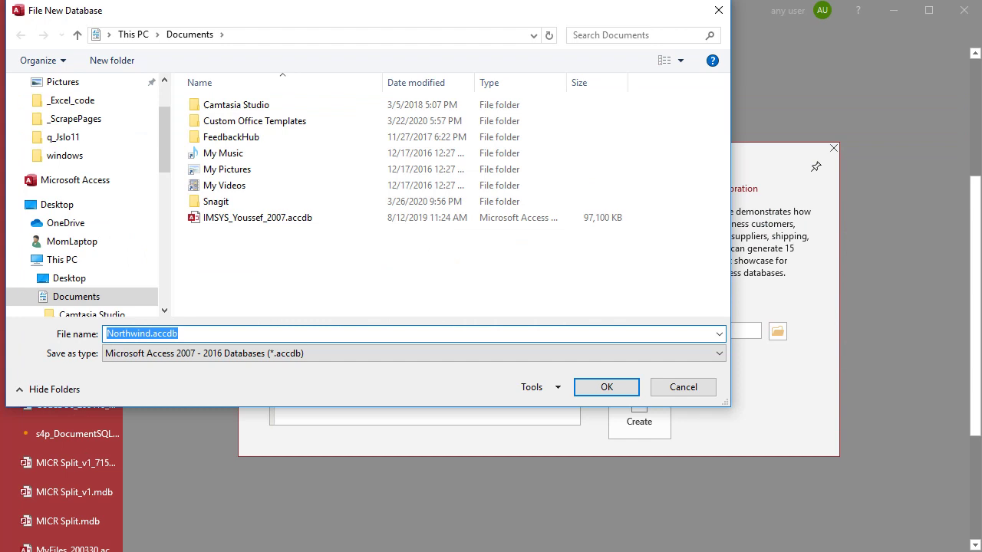
{"action": "key", "text": "ctrl+v"}
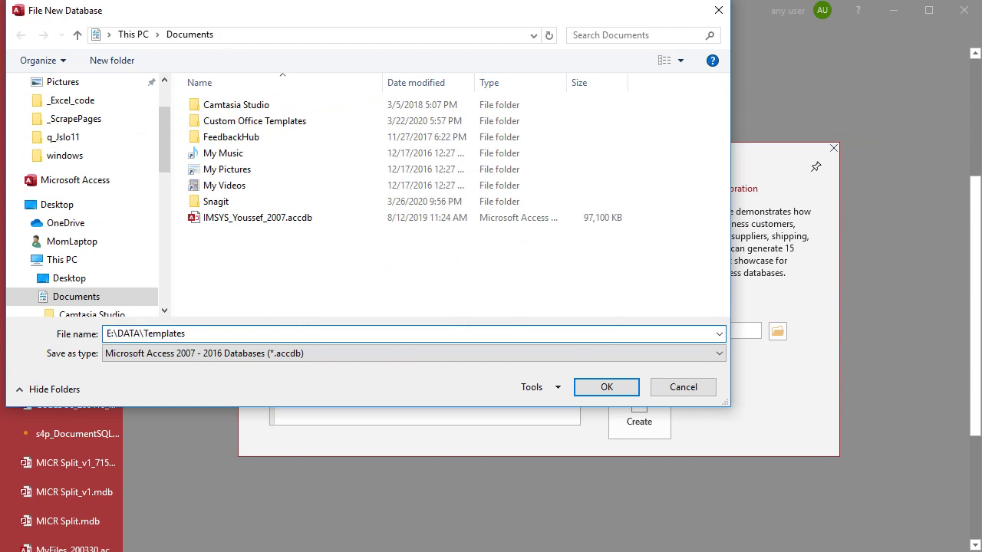
{"action": "key", "text": "Return"}
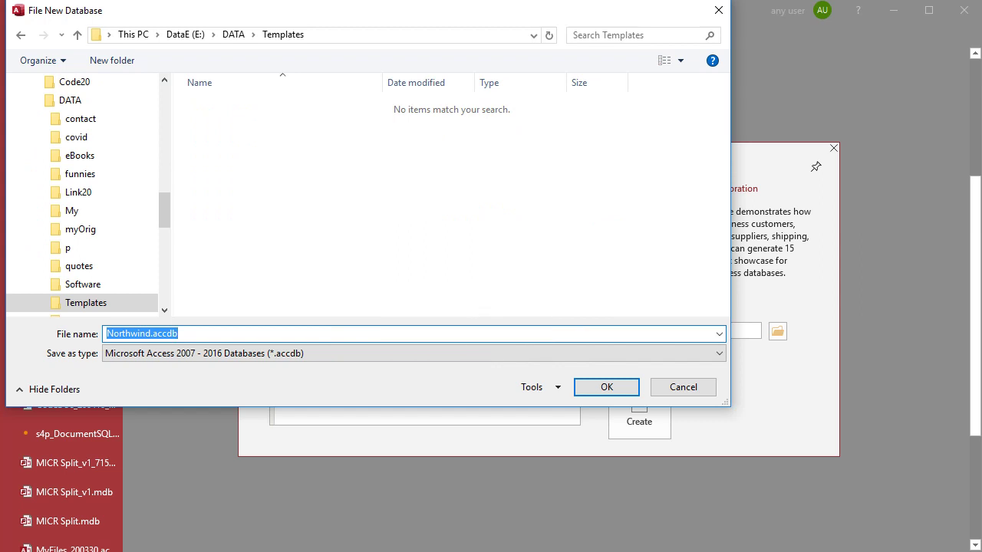
{"action": "left_click", "coordinate": [624, 388]}
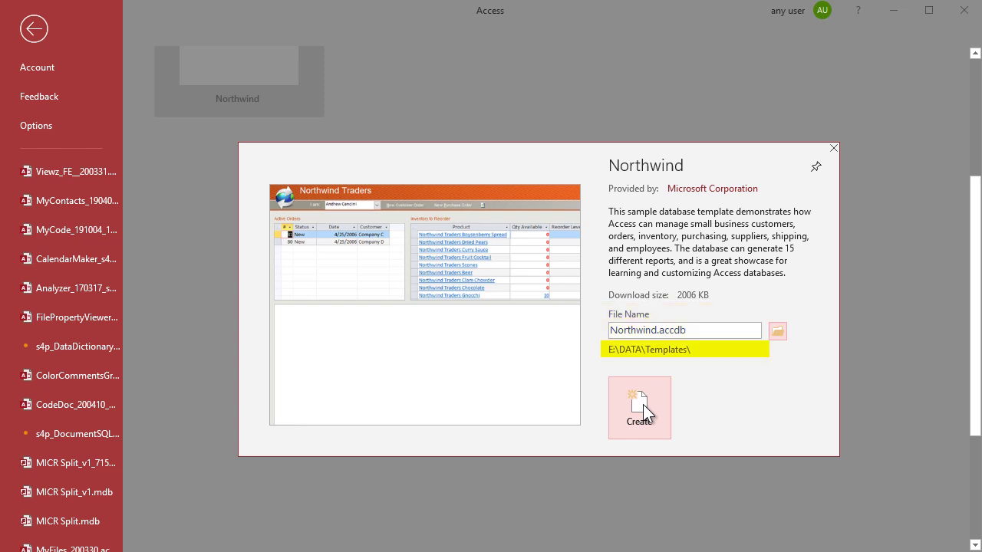
- Create the Northwind database and try logging in with the new employee's first name
{"action": "left_click", "coordinate": [642, 404]}
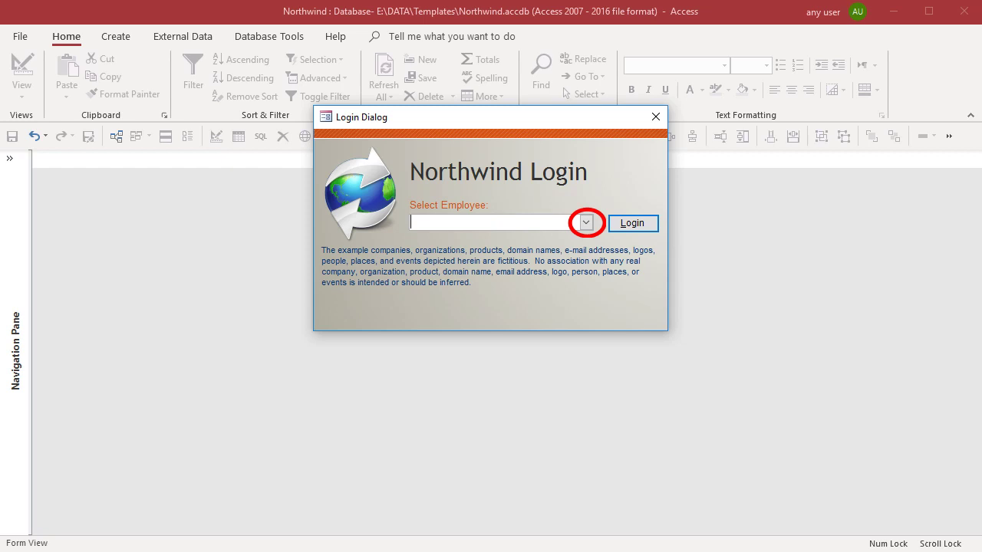
{"action": "type", "text": "c"}
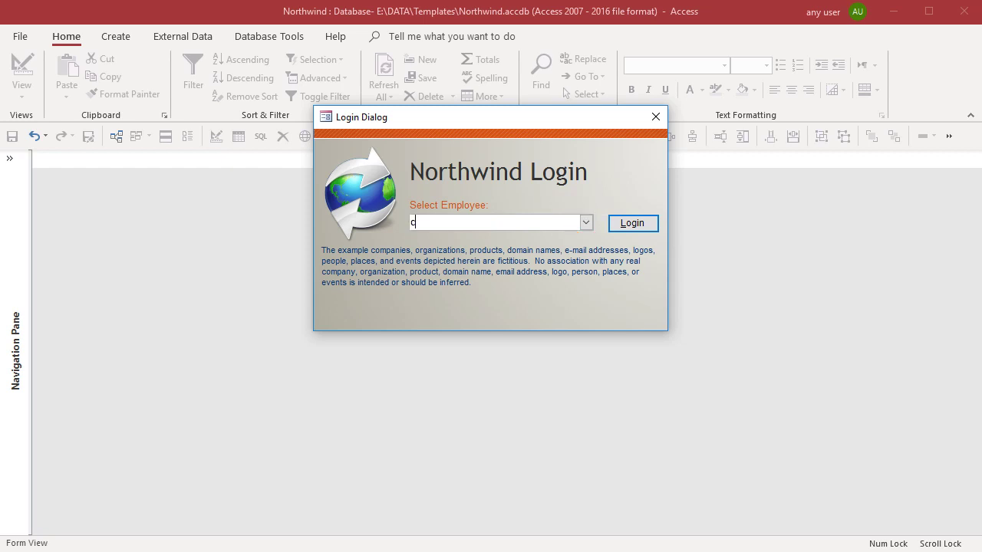
{"action": "type", "text": "rystal"}
{"action": "left_click", "coordinate": [640, 227]}
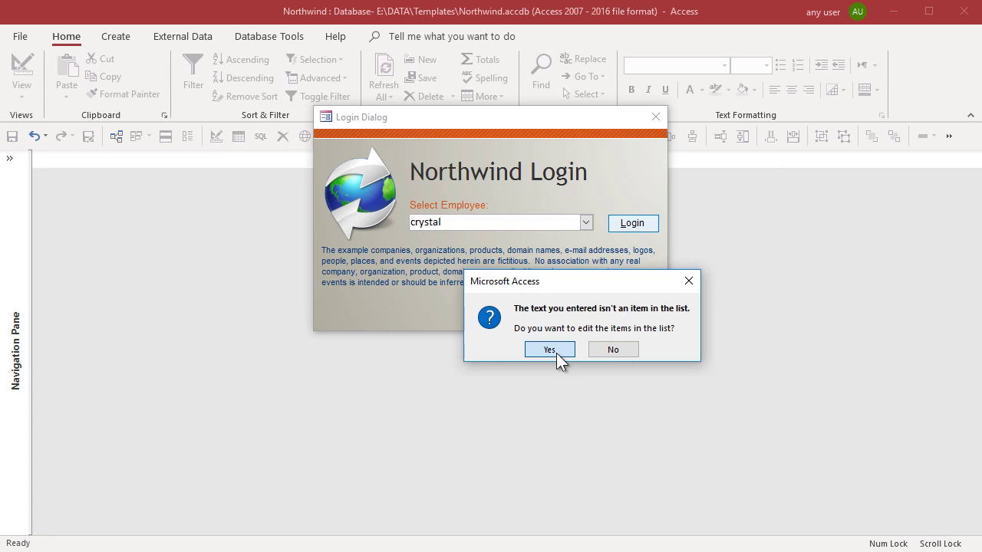
- Agree to edit the employee list and start a new record with the employee's first and last name
{"action": "left_click", "coordinate": [556, 353]}
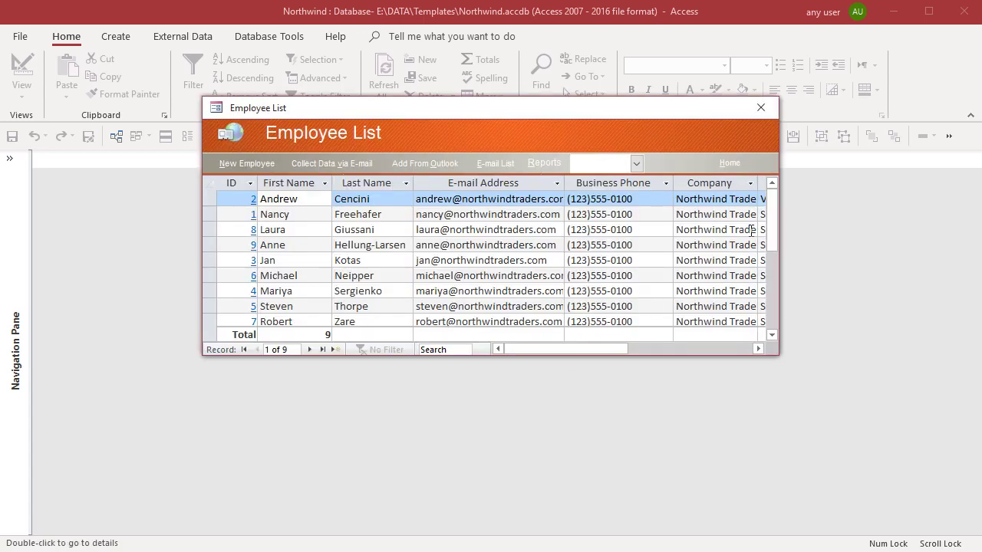
{"action": "left_click_drag", "start_coordinate": [771, 250], "coordinate": [775, 287]}
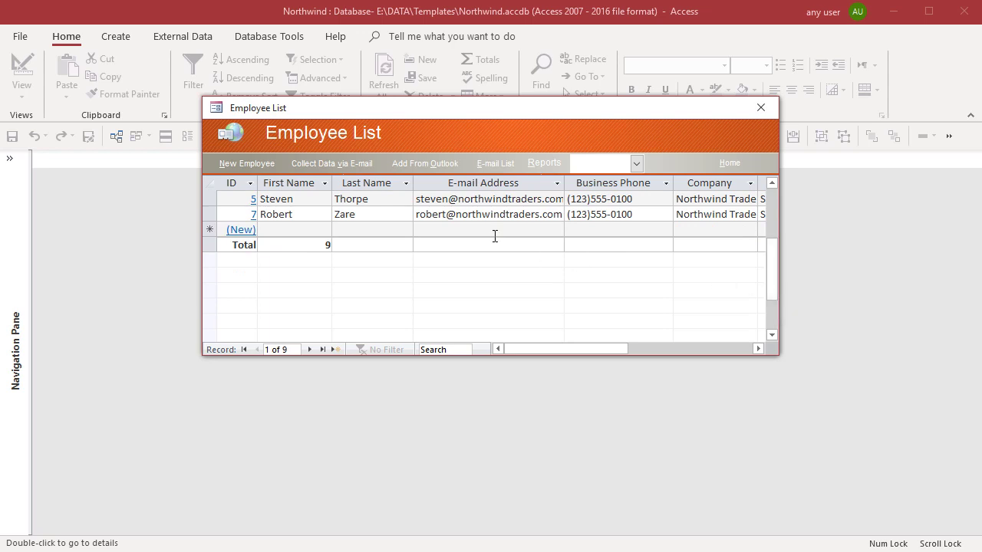
{"action": "left_click", "coordinate": [300, 234]}
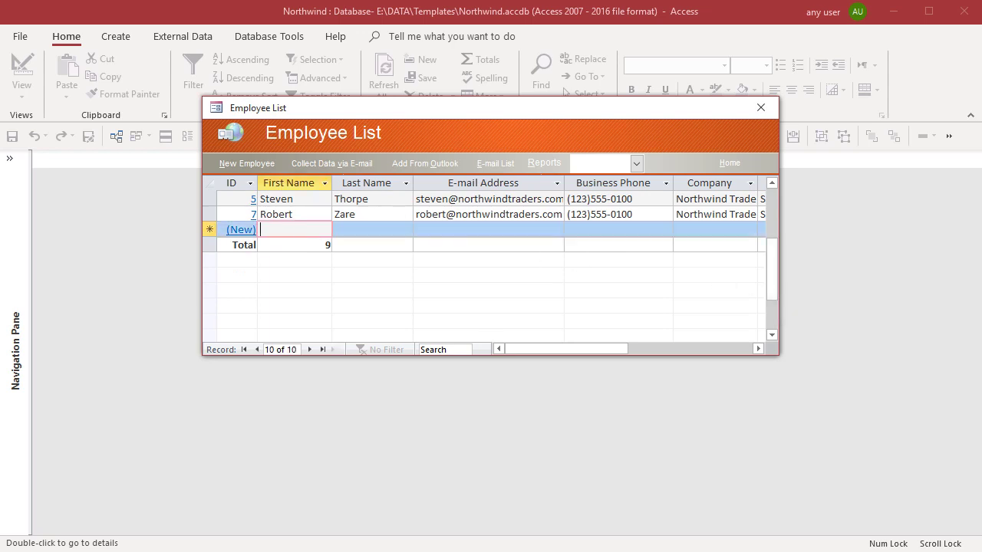
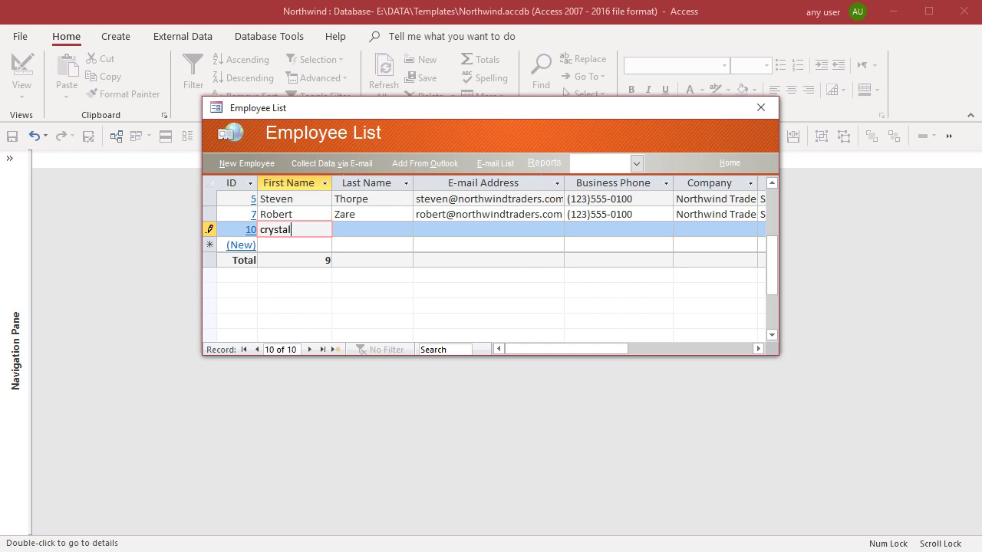
{"action": "key", "text": "Tab"}
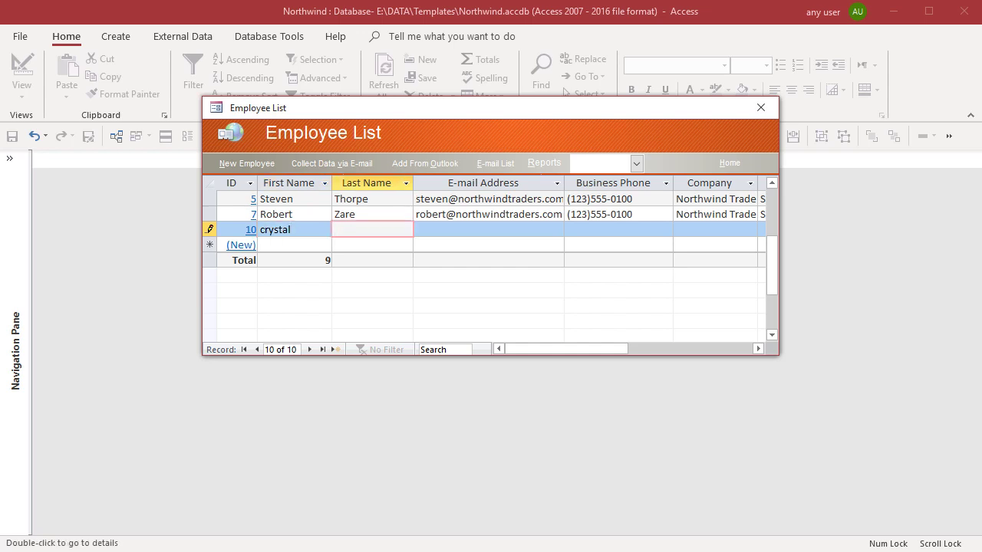
{"action": "key", "text": "Tab"}
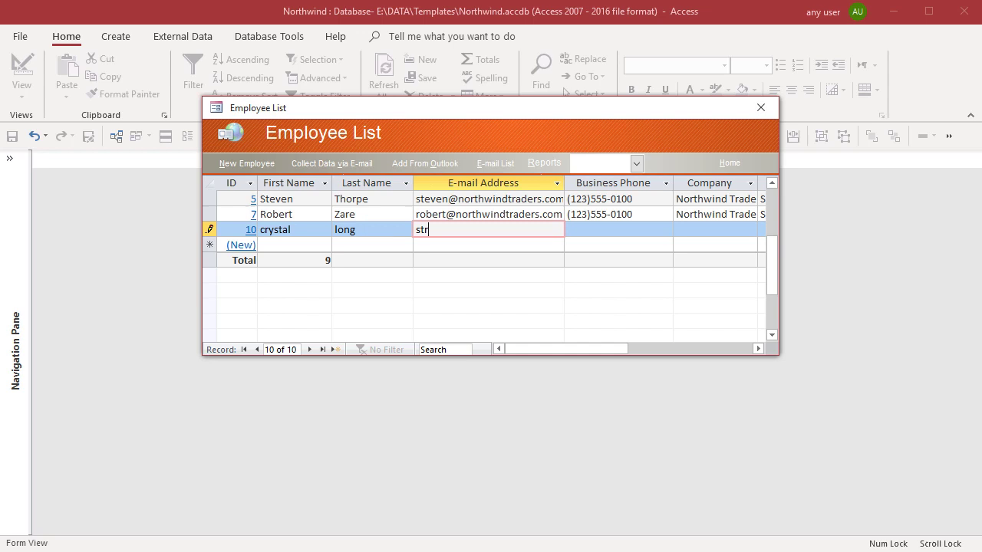
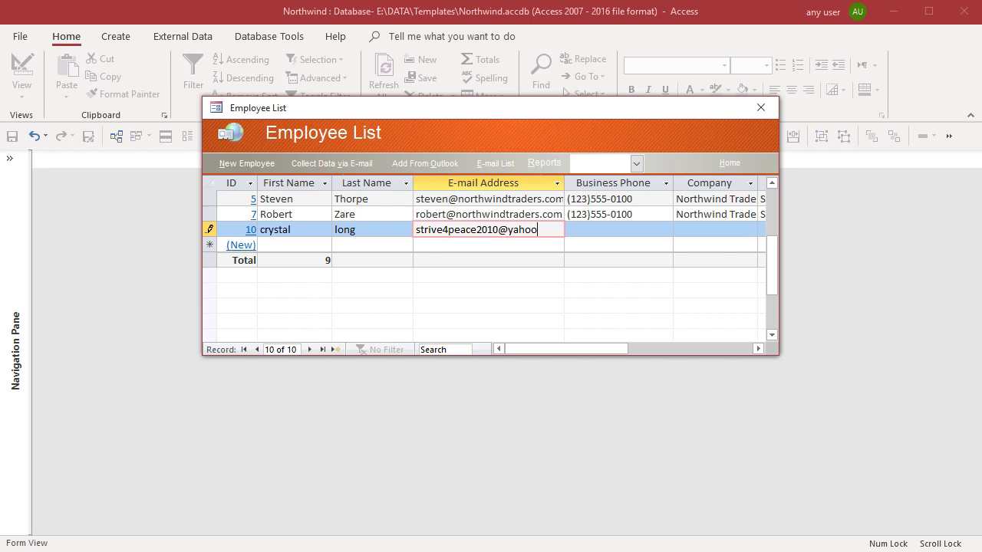
- Enter the e-mail, business phone, company MsAccessGurus and job title programmer/trainer, zooming the job title
{"action": "key", "text": "Tab"}
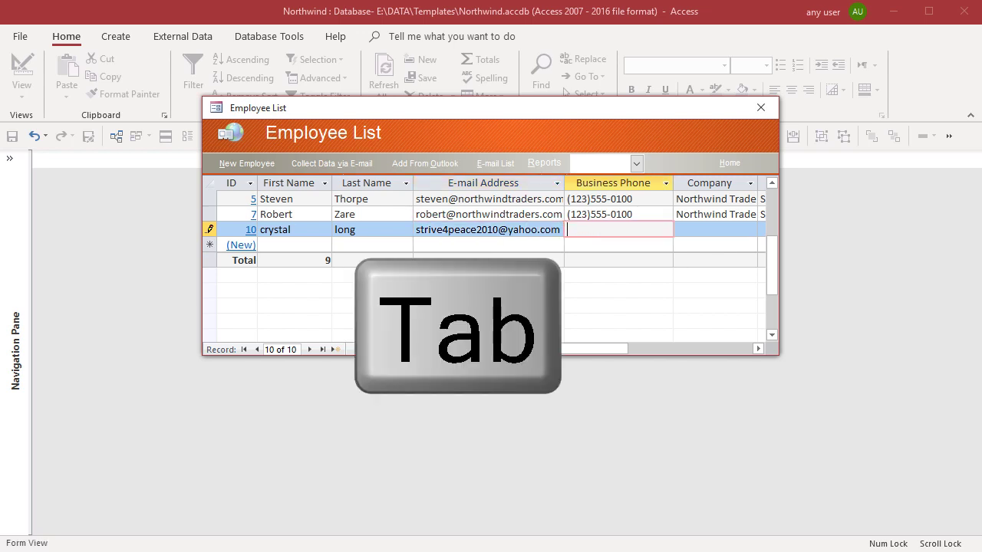
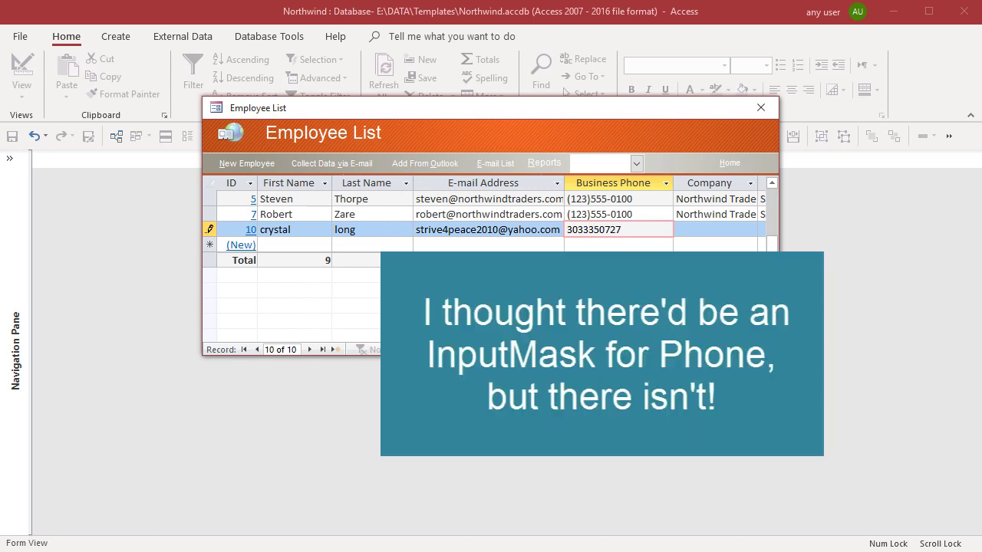
{"action": "key", "text": "Tab"}
{"action": "type", "text": "MsAccessGurus"}
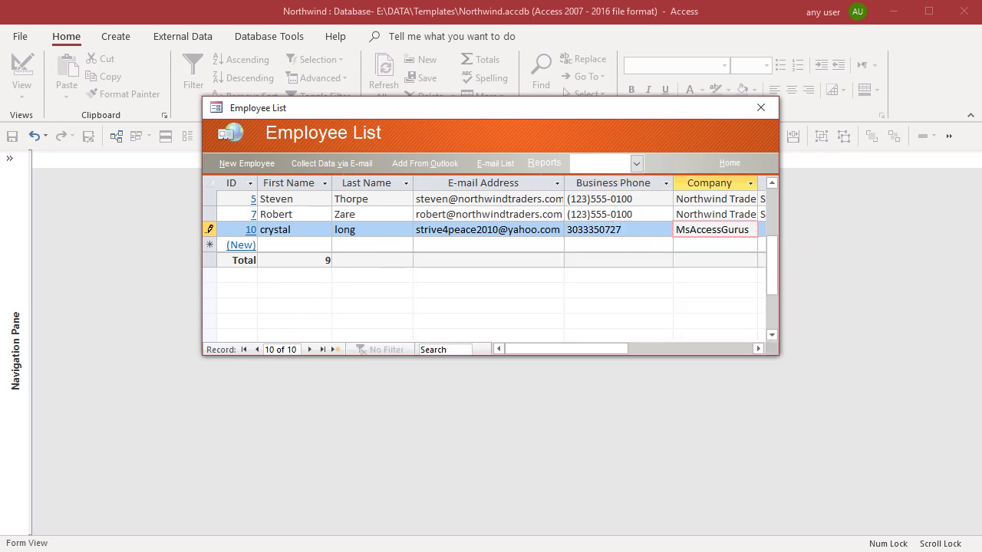
{"action": "key", "text": "Tab"}
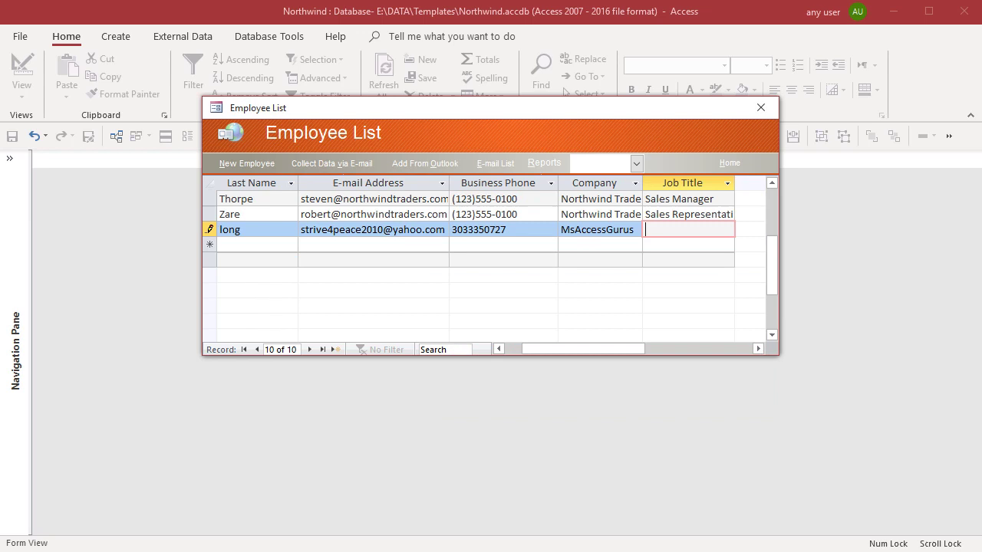
{"action": "type", "text": "programmer/trainer"}
{"action": "key", "text": "shift+F2"}
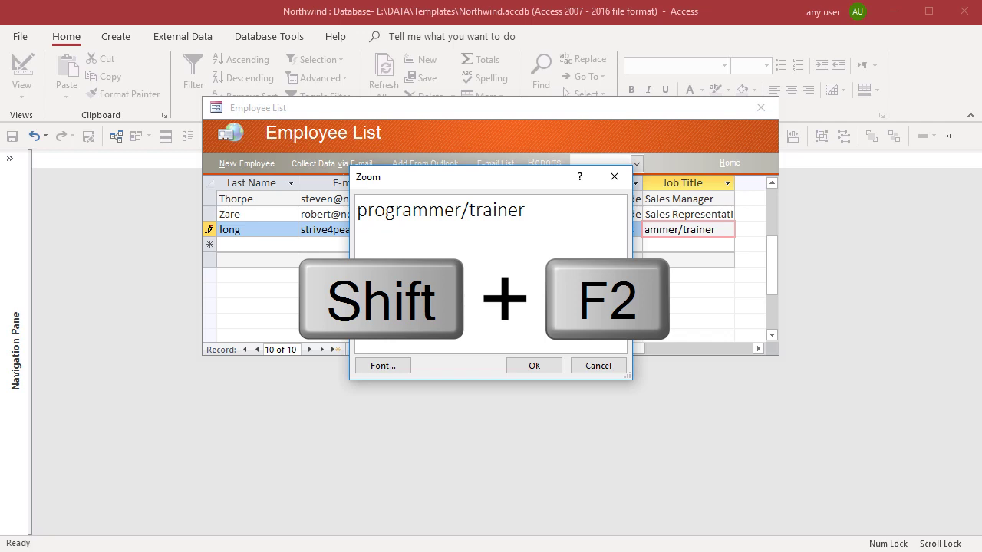
- Save employee 10, retry the login, and reopen the Employee List to confirm the record
{"action": "left_click", "coordinate": [536, 366]}
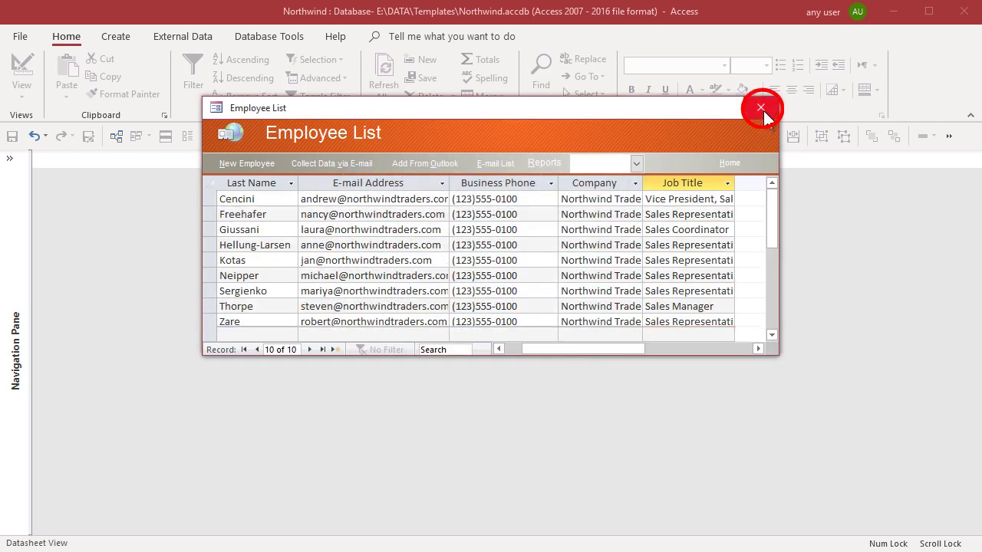
{"action": "left_click", "coordinate": [761, 108]}
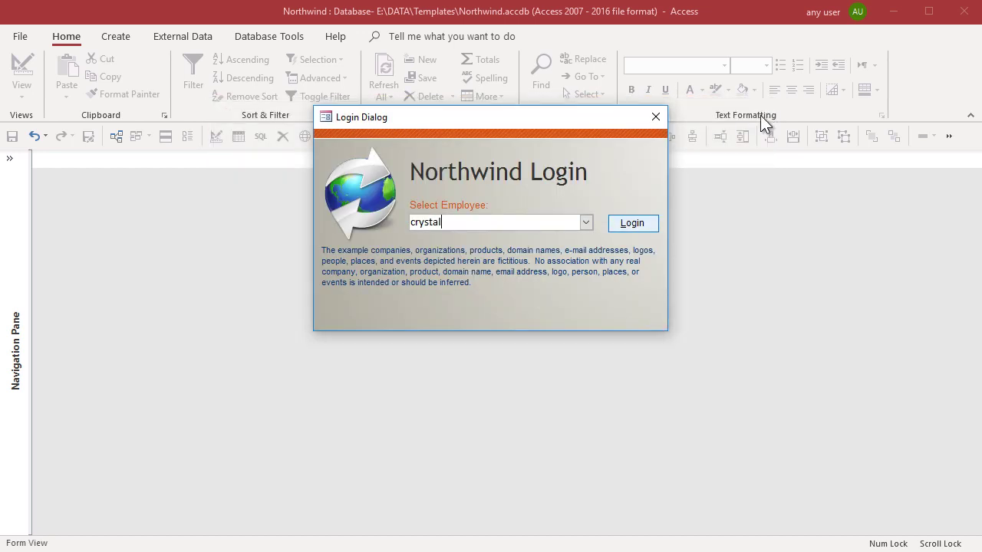
{"action": "left_click", "coordinate": [637, 228]}
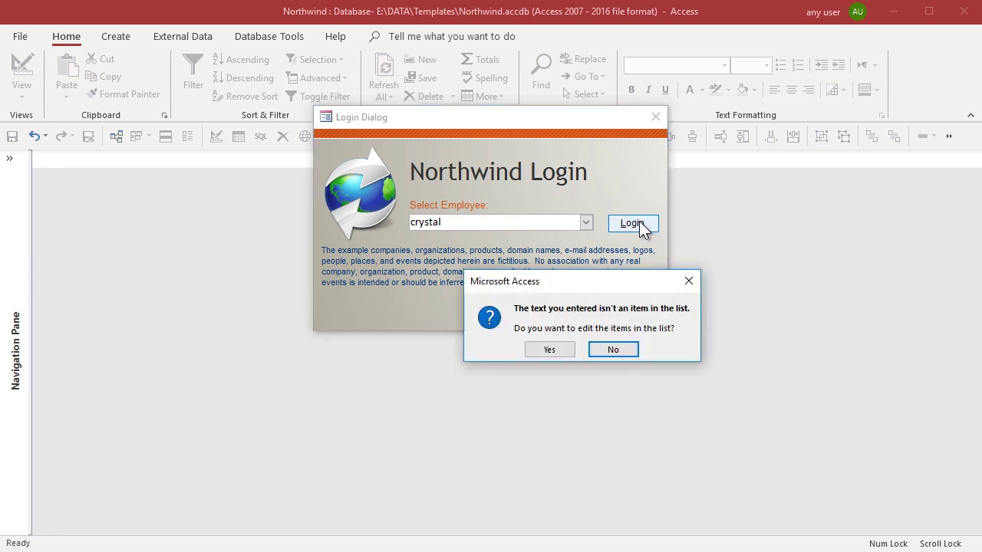
{"action": "left_click", "coordinate": [549, 350]}
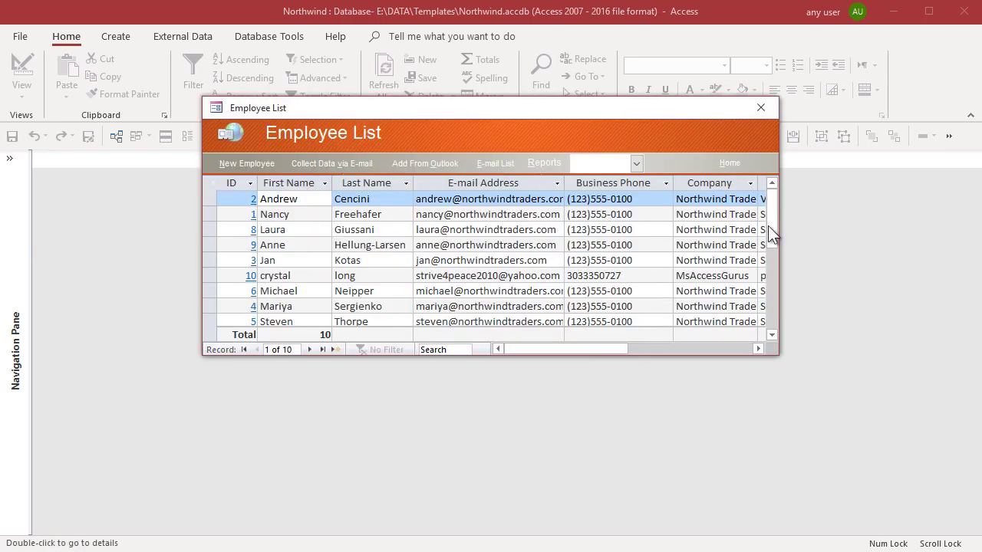
{"action": "scroll", "coordinate": [771, 234], "scroll_direction": "down", "scroll_amount": 1}
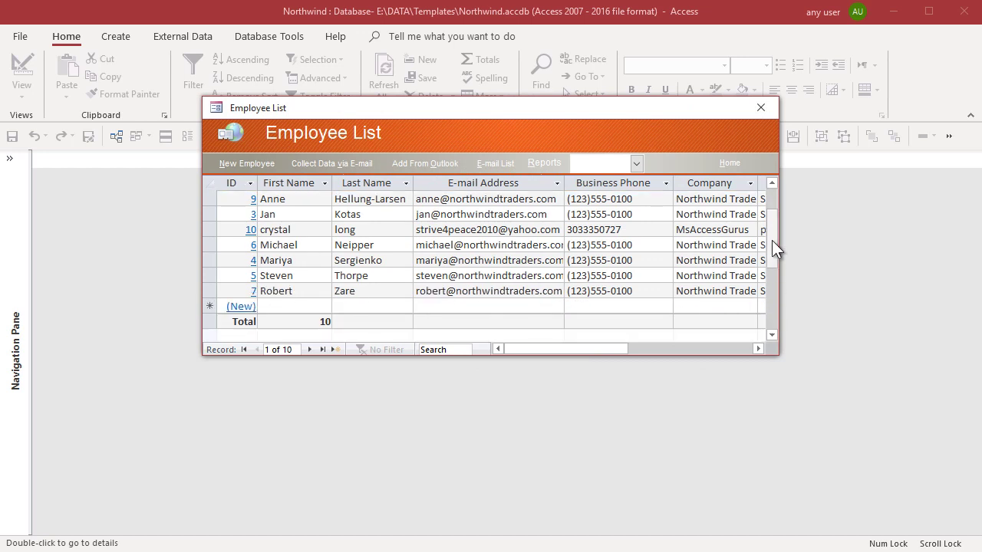
- Close the Employee List, pick the new employee under Select Employee, and log in
{"action": "left_click", "coordinate": [761, 107]}
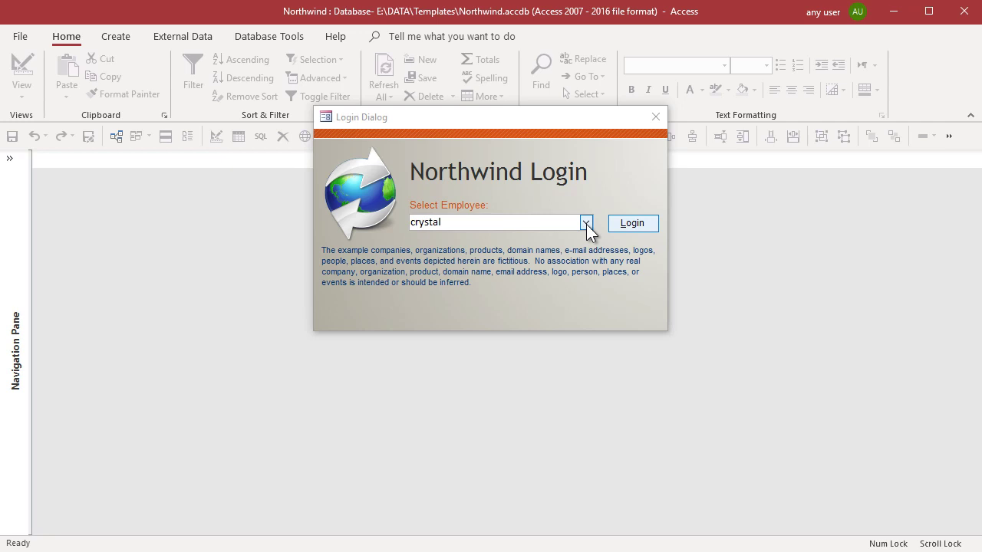
{"action": "left_click", "coordinate": [585, 223]}
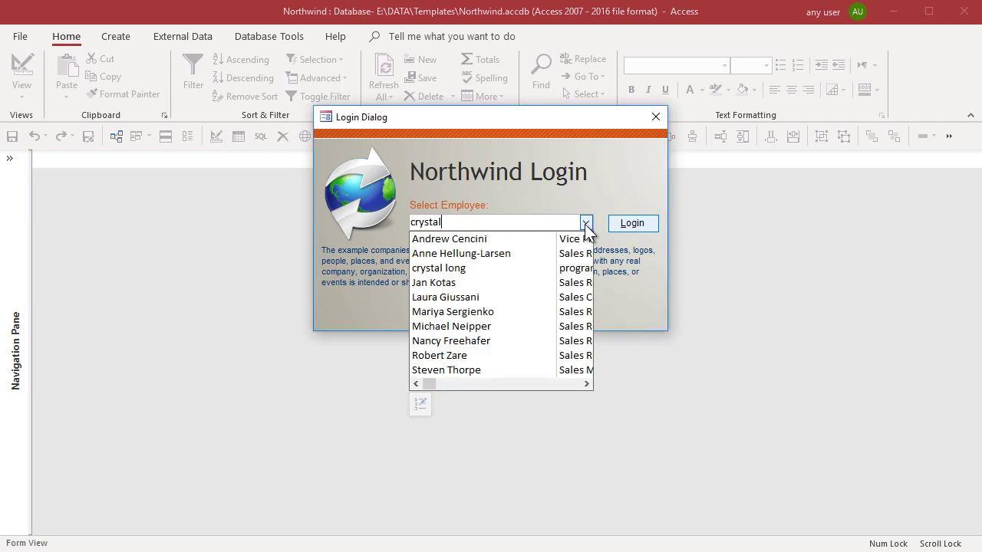
{"action": "left_click", "coordinate": [480, 273]}
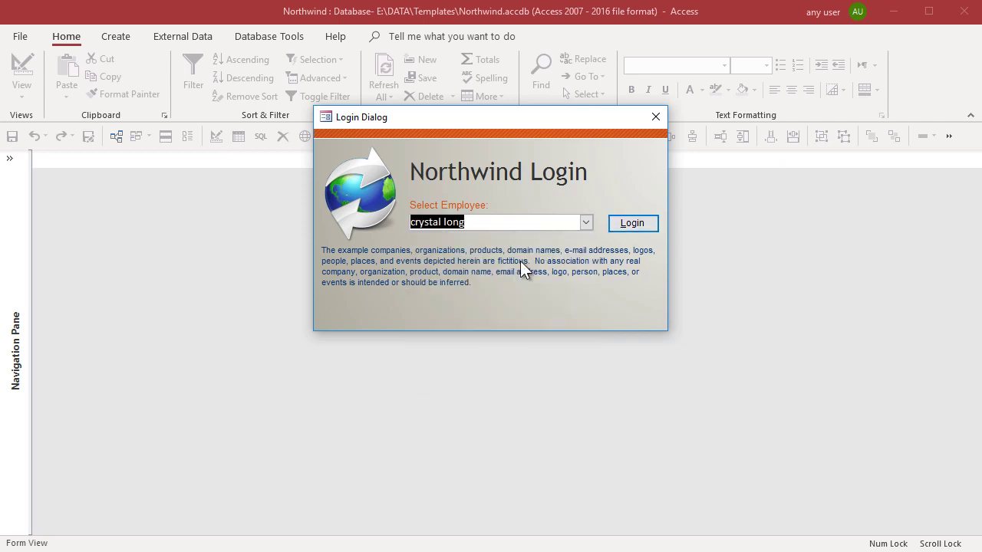
{"action": "left_click", "coordinate": [623, 223]}
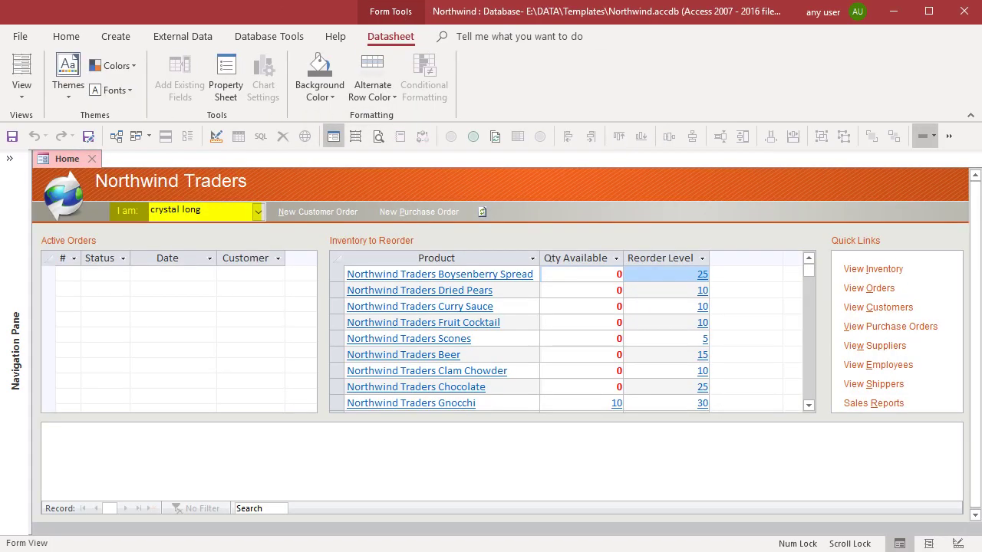